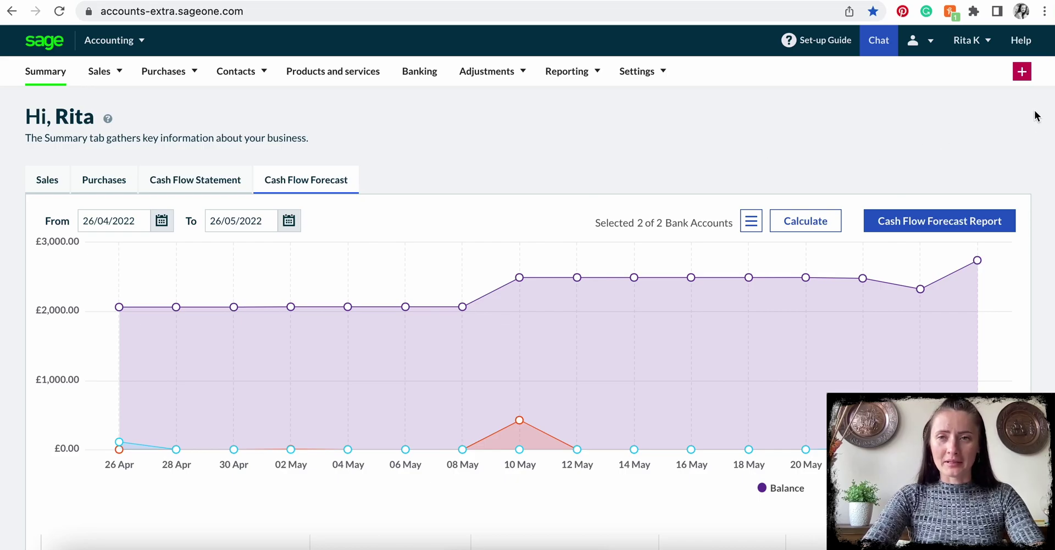
- Start a new purchase invoice from the list of purchase invoices
left_click(1022, 75)
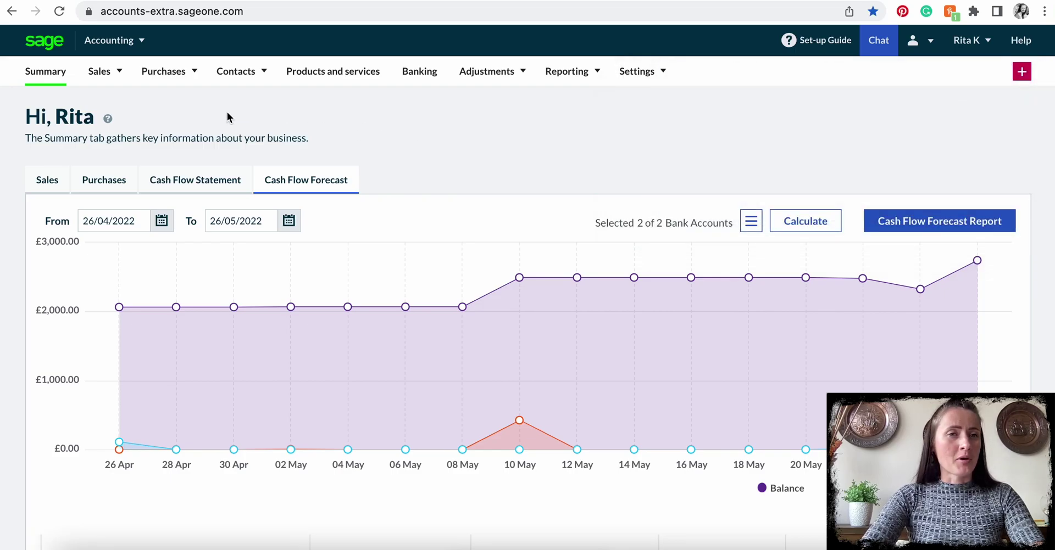
mouse_move(170, 77)
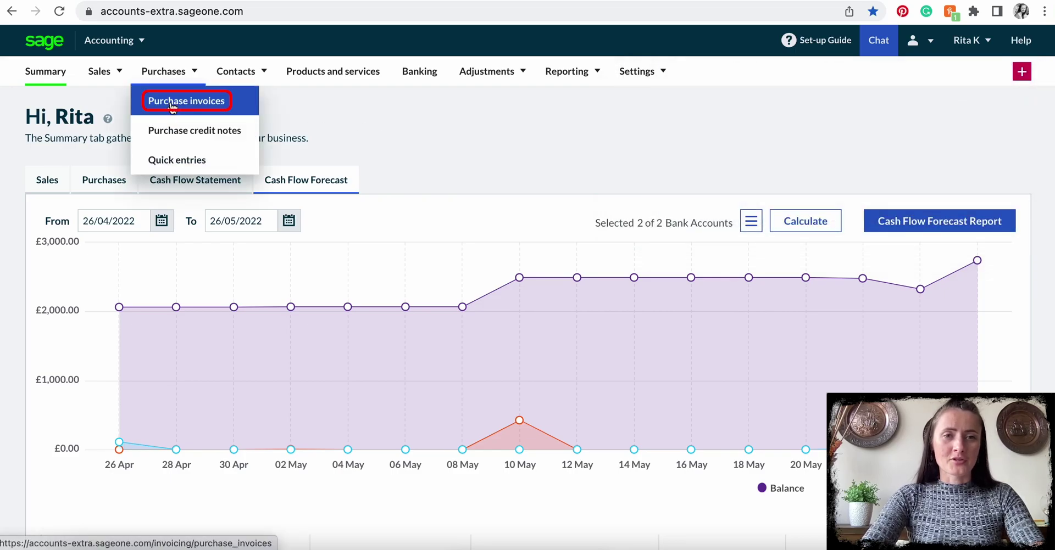
left_click(172, 106)
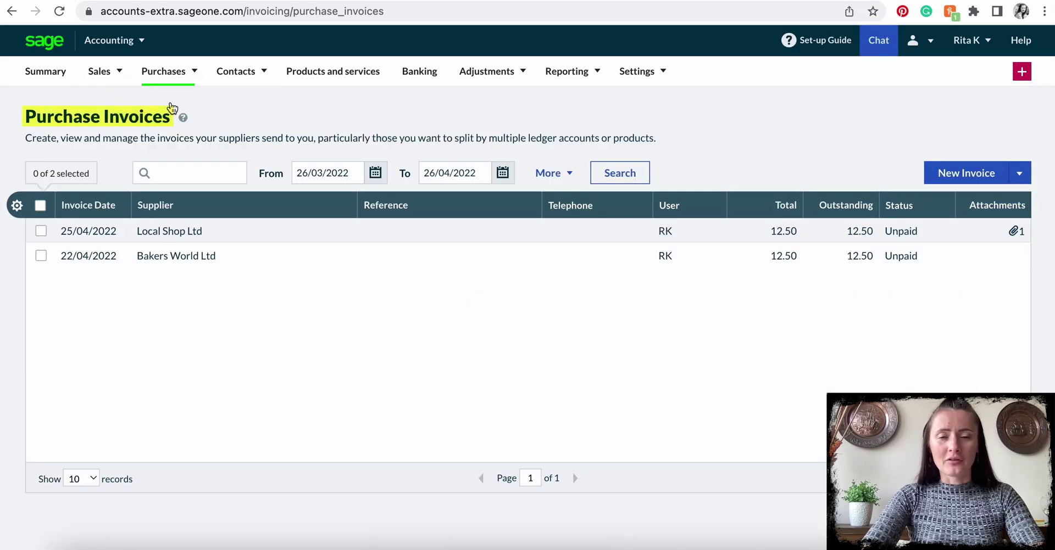
left_click(964, 175)
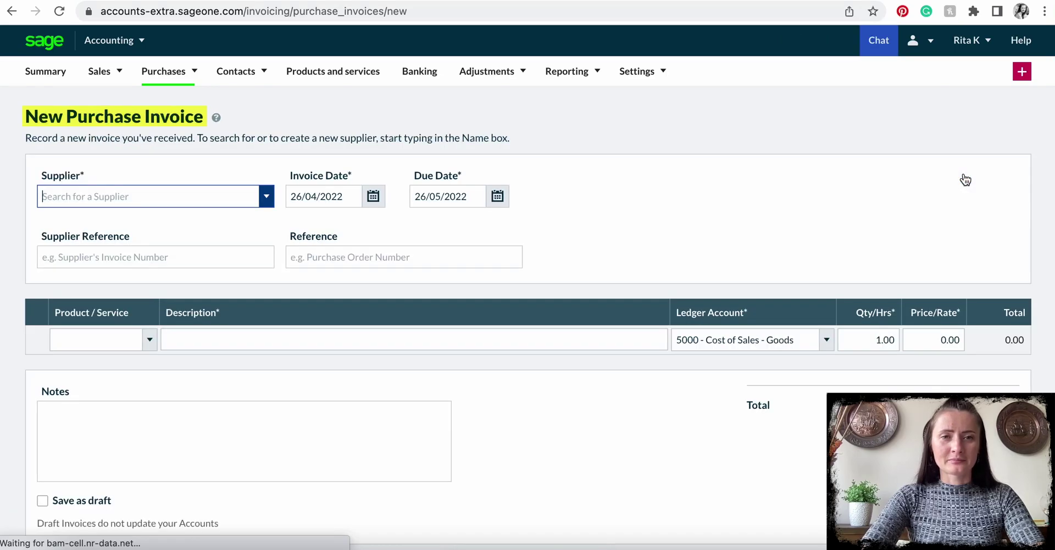
- Choose Local Shop Ltd as the supplier on the new purchase invoice
scroll(668, 233, "down", 1)
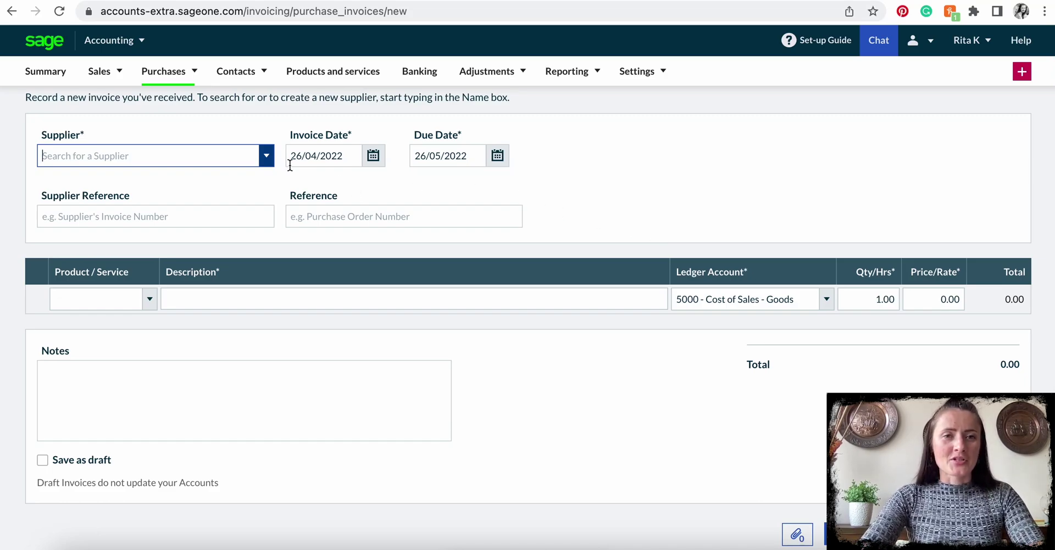
left_click(266, 156)
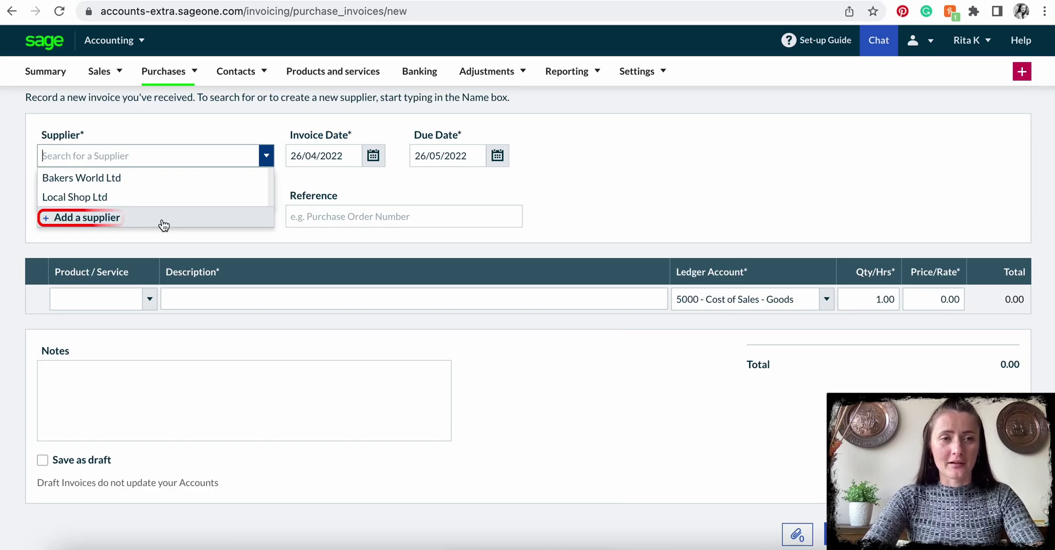
left_click(145, 198)
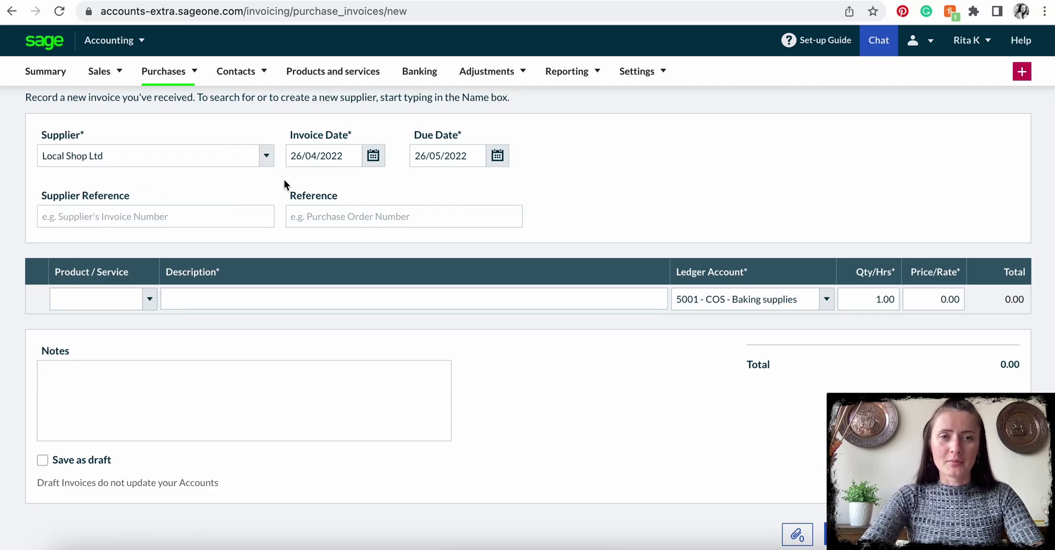
- Set the invoice date to 25/04/2022 and the due date to 12/05/2022
left_click(373, 156)
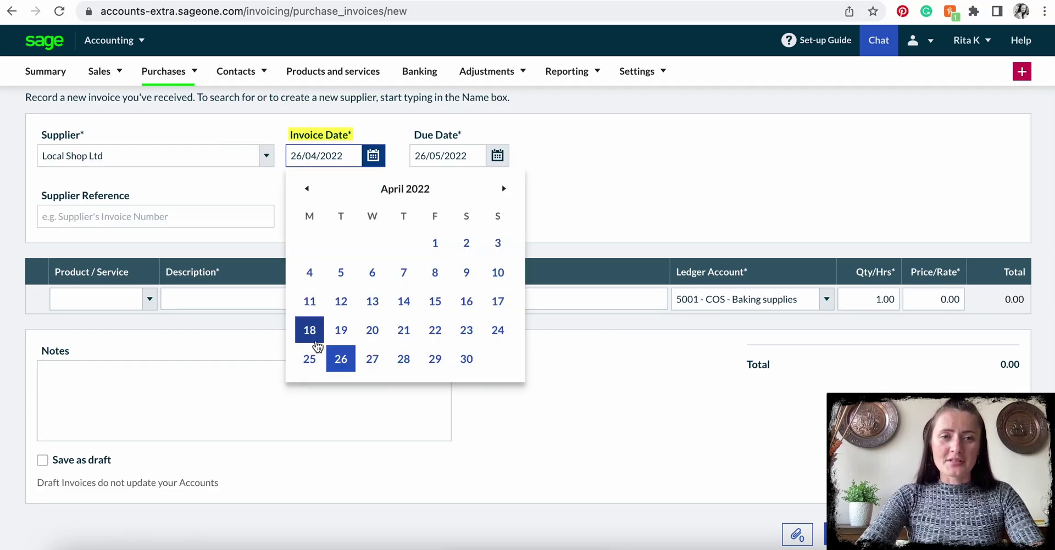
left_click(309, 359)
left_click(497, 157)
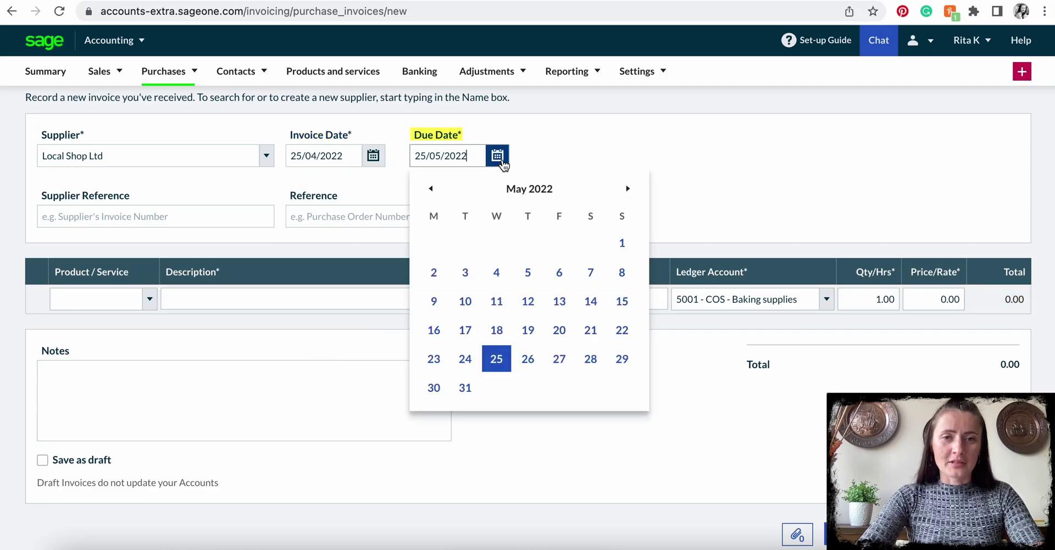
left_click(527, 301)
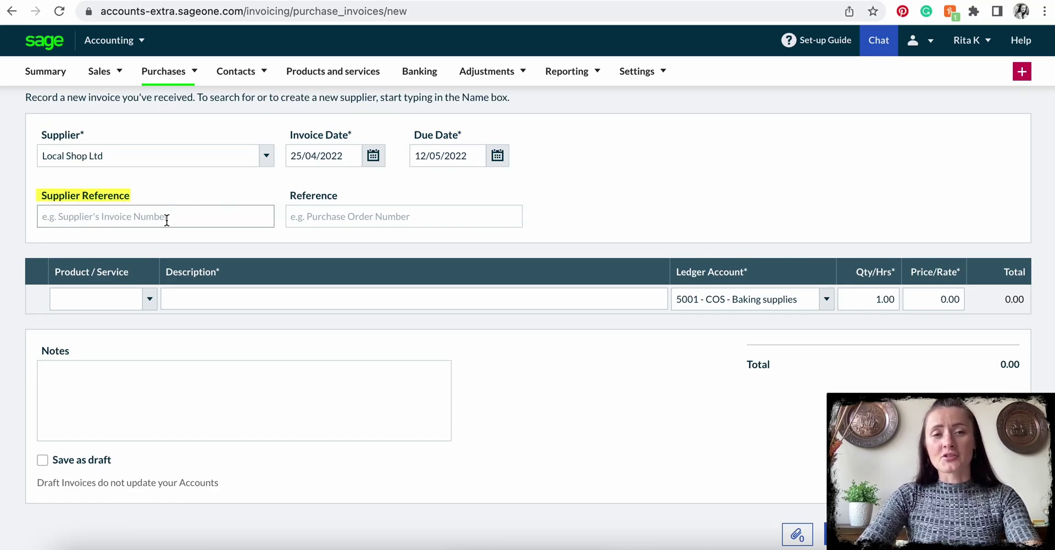
- Enter LS-123456 as the supplier reference and leave the purchase order reference blank
left_click(166, 220)
type("L")
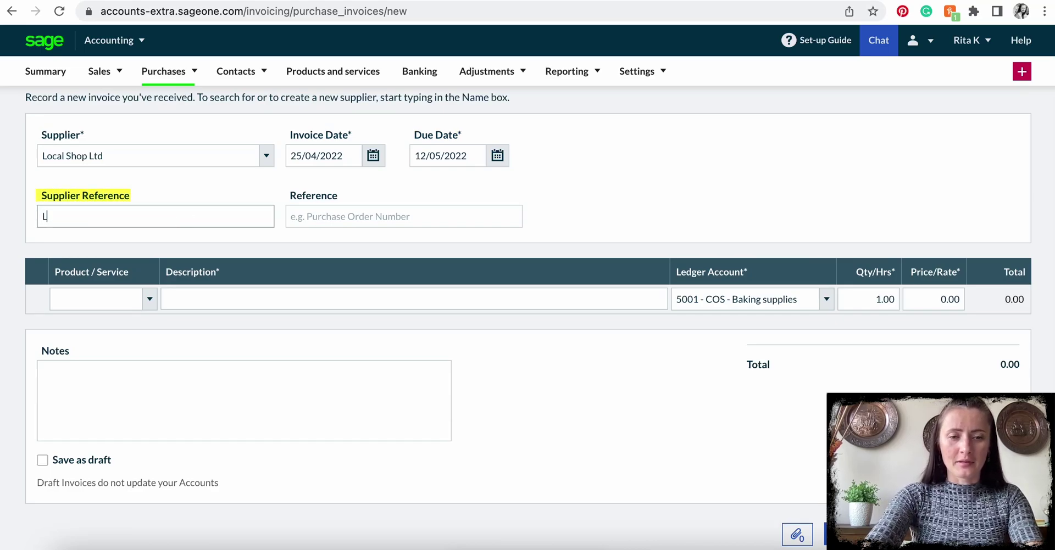
type("S-123")
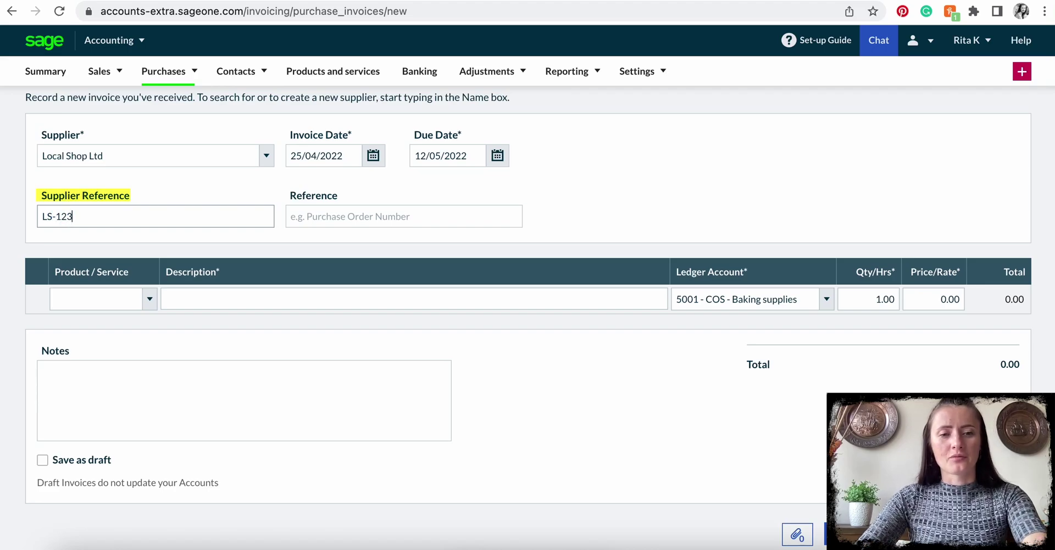
type("4")
left_click(340, 215)
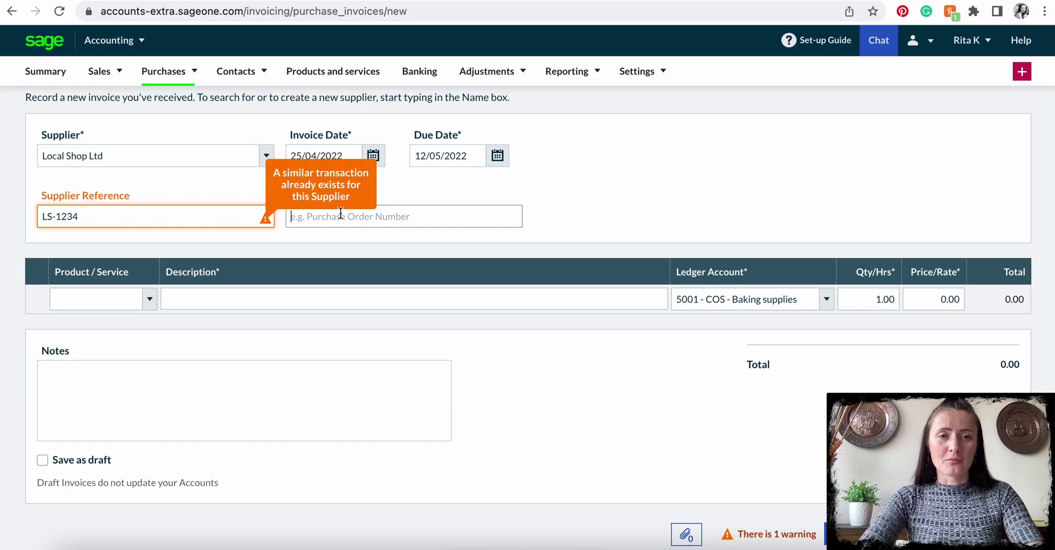
left_click(102, 212)
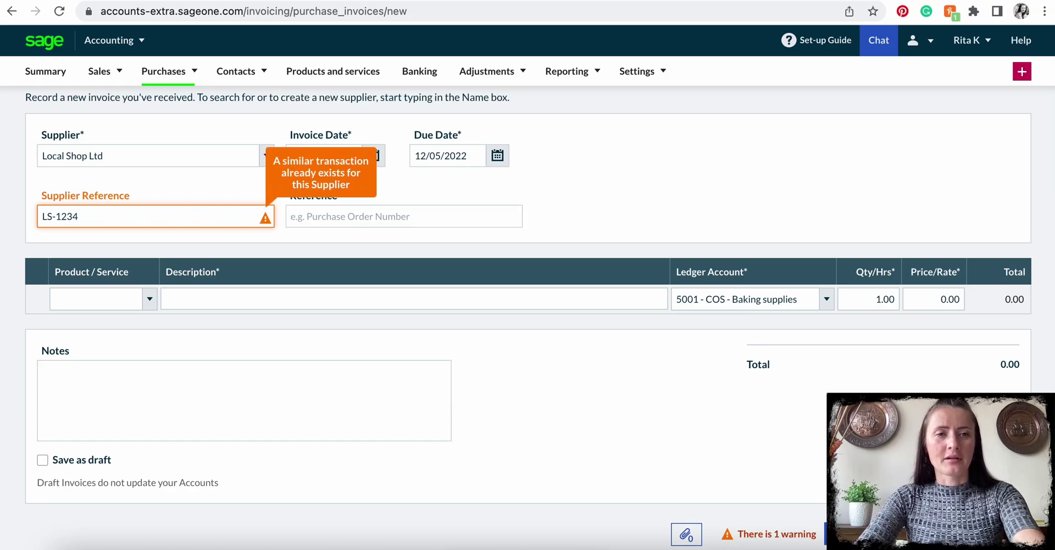
type("56")
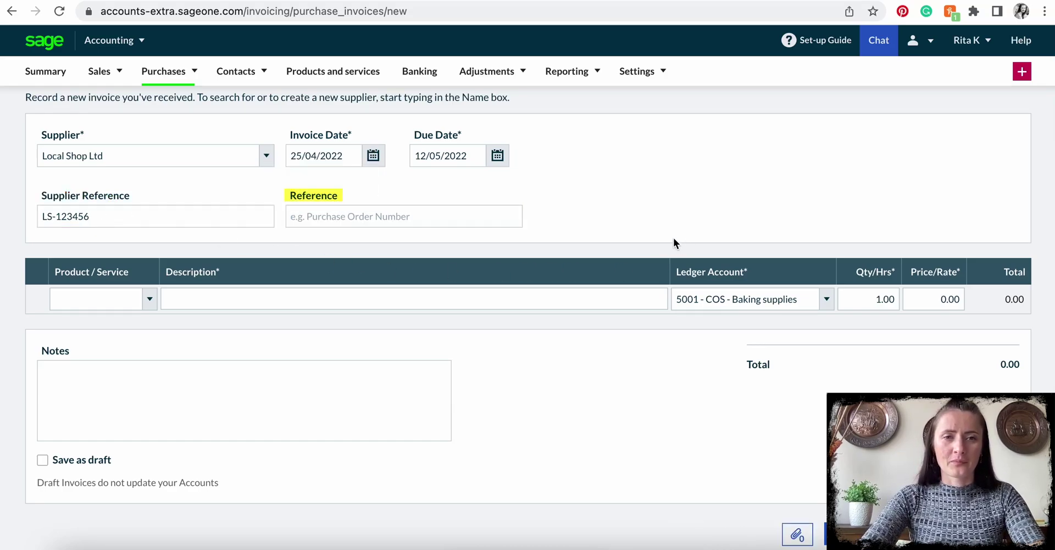
left_click(379, 212)
- Add the Baking paper product as the first line item of the invoice
scroll(379, 212, "down", 2)
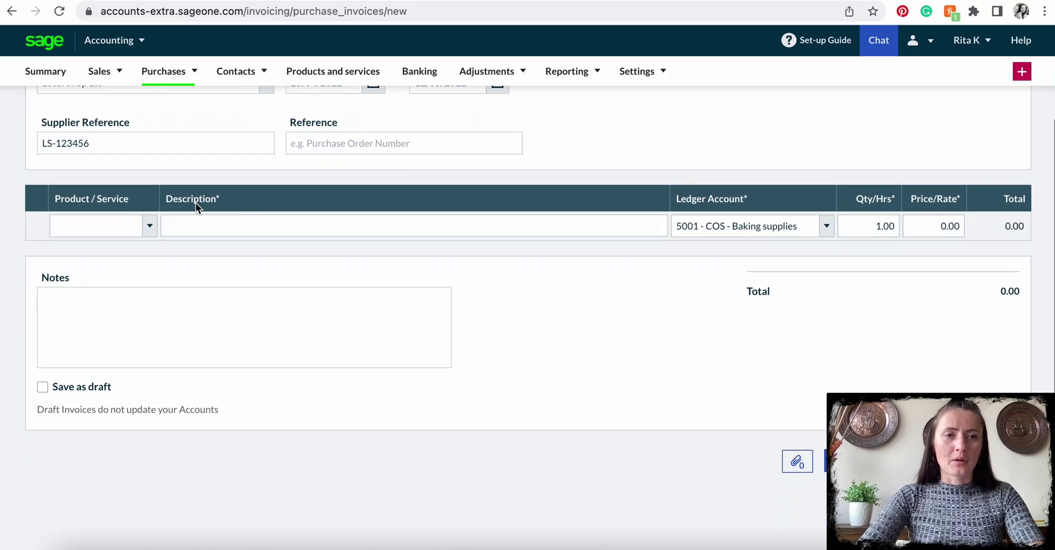
left_click(145, 228)
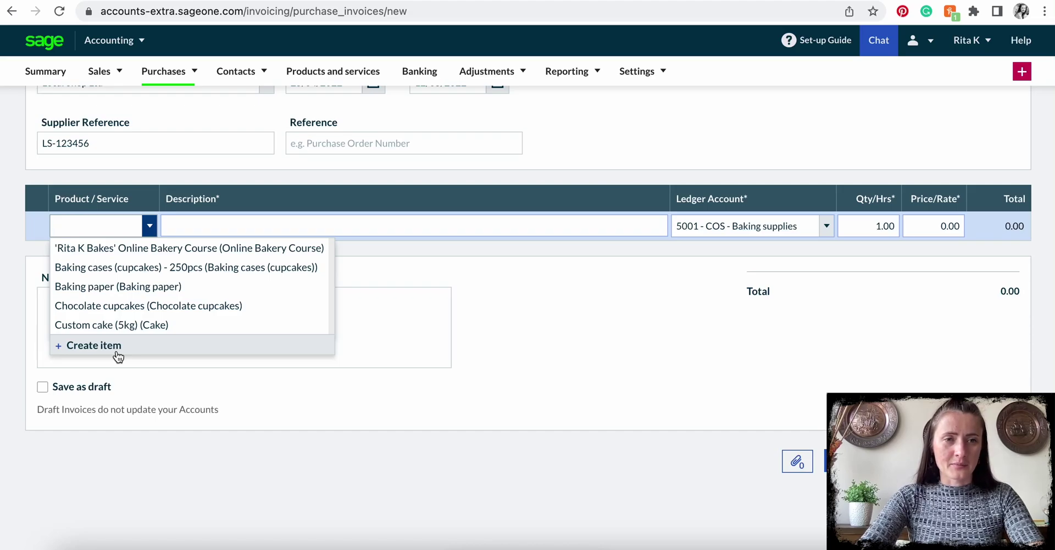
left_click(109, 288)
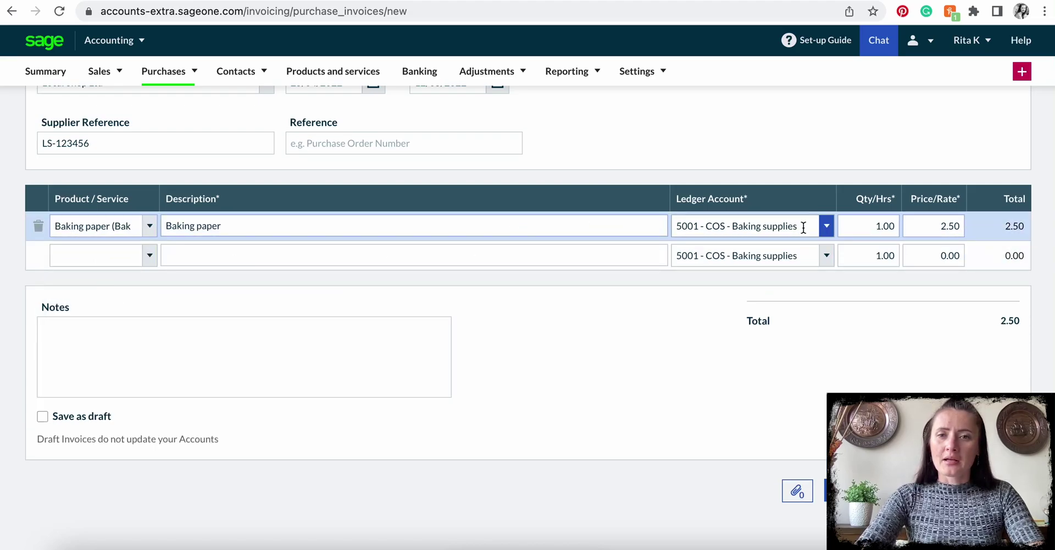
left_click(321, 230)
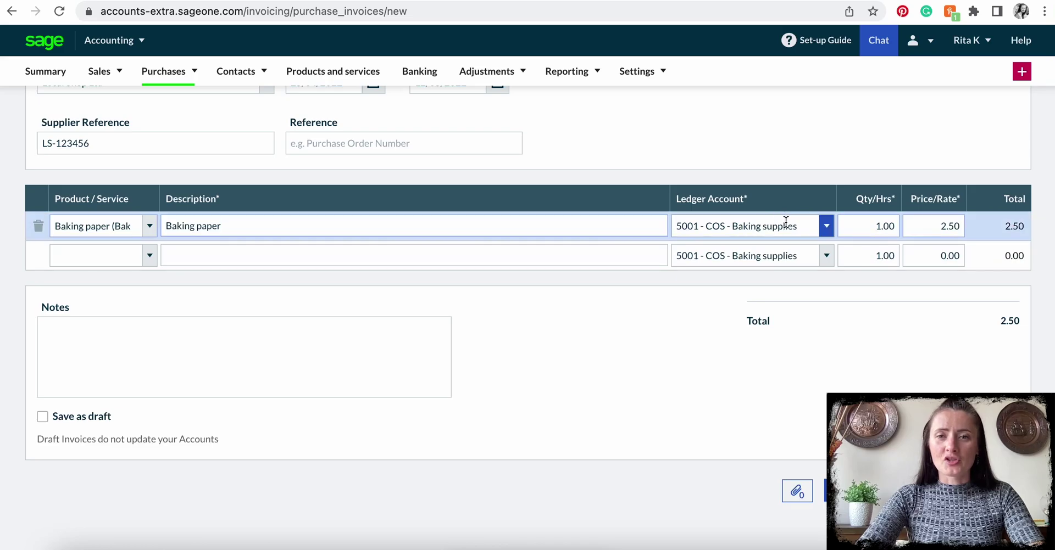
- Set the Baking paper line's quantity to 3 and its price to 2.60, keeping ledger account 5001 - COS - Baking supplies
left_click(826, 228)
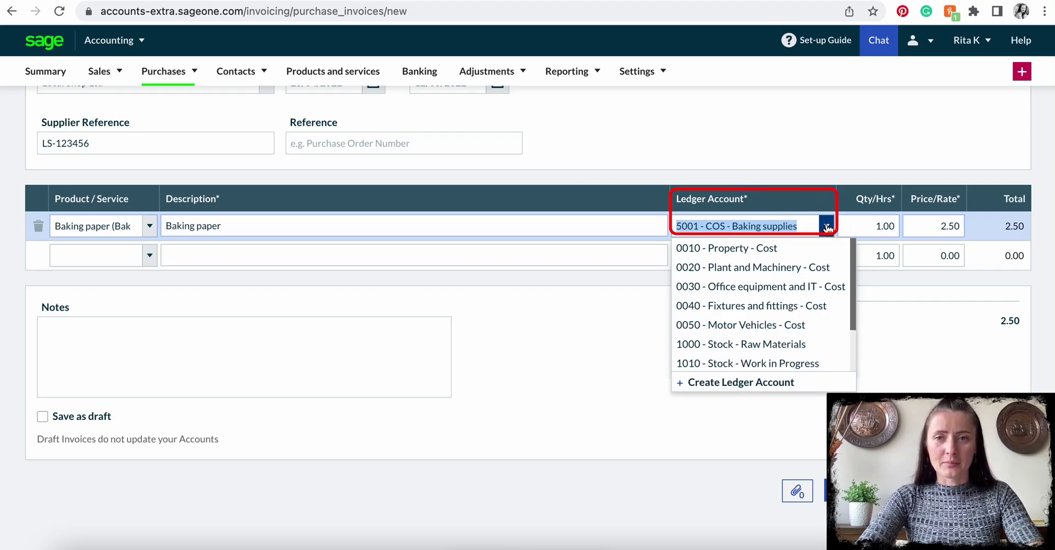
left_click(875, 225)
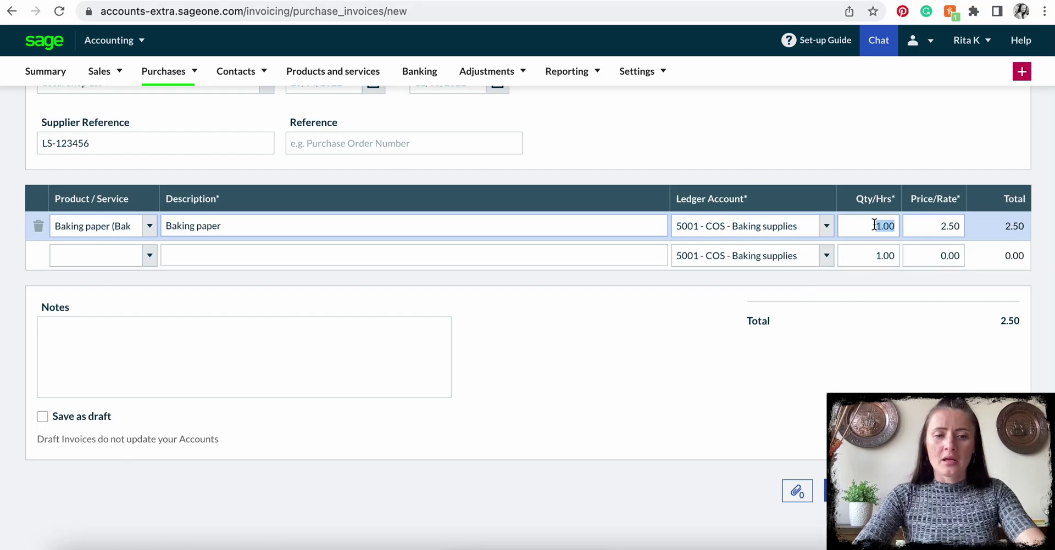
type("3")
left_click(924, 232)
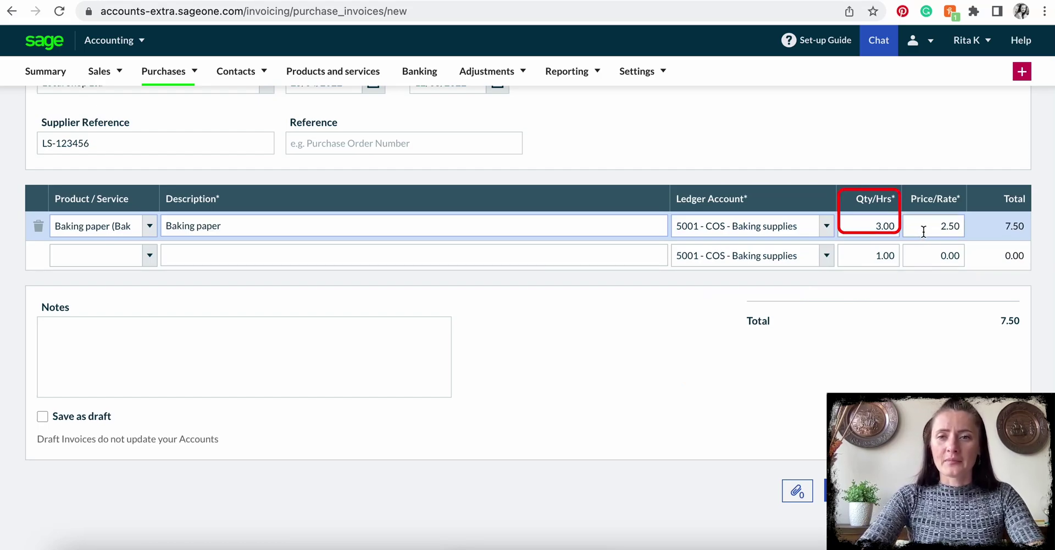
left_click(934, 226)
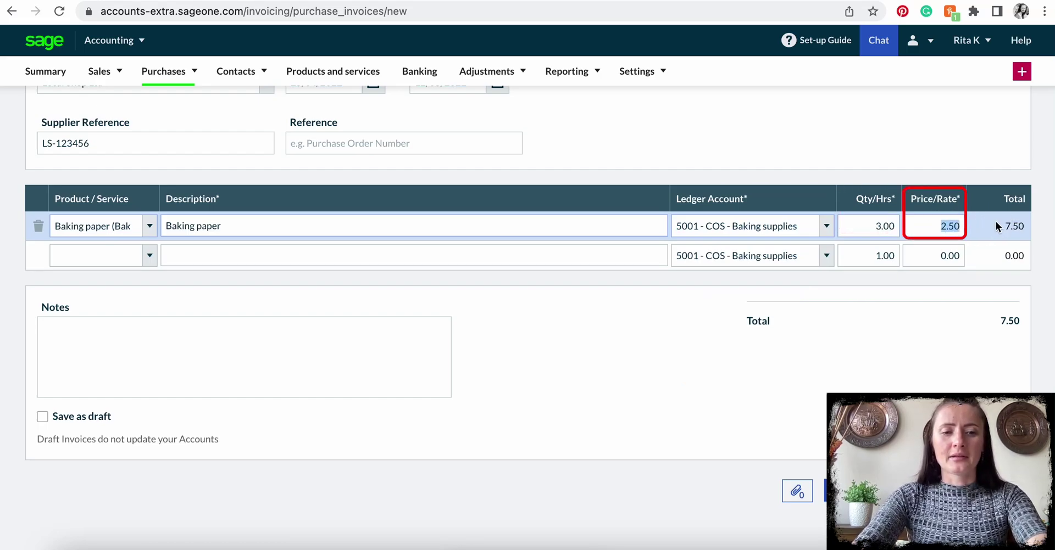
type("2")
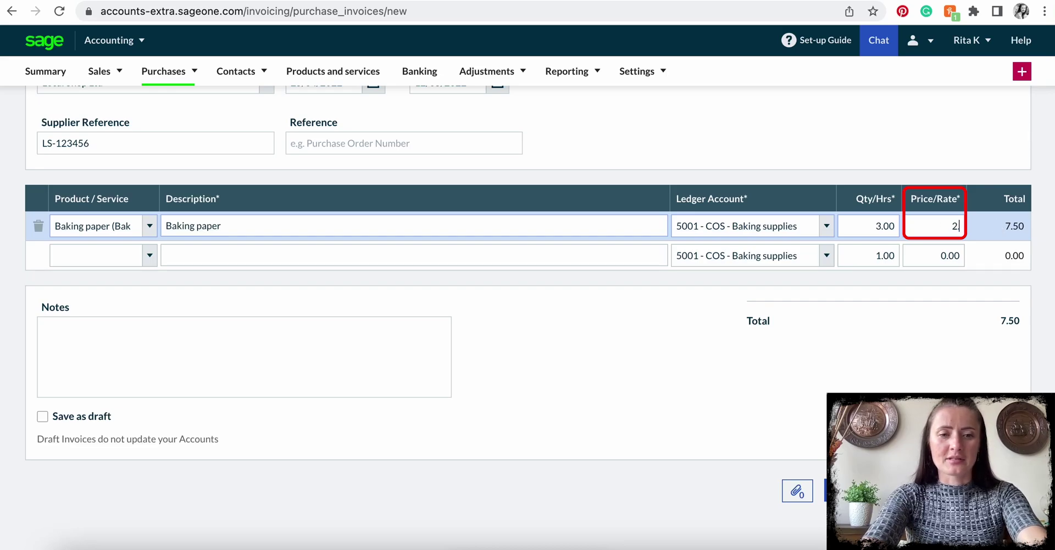
type(".6")
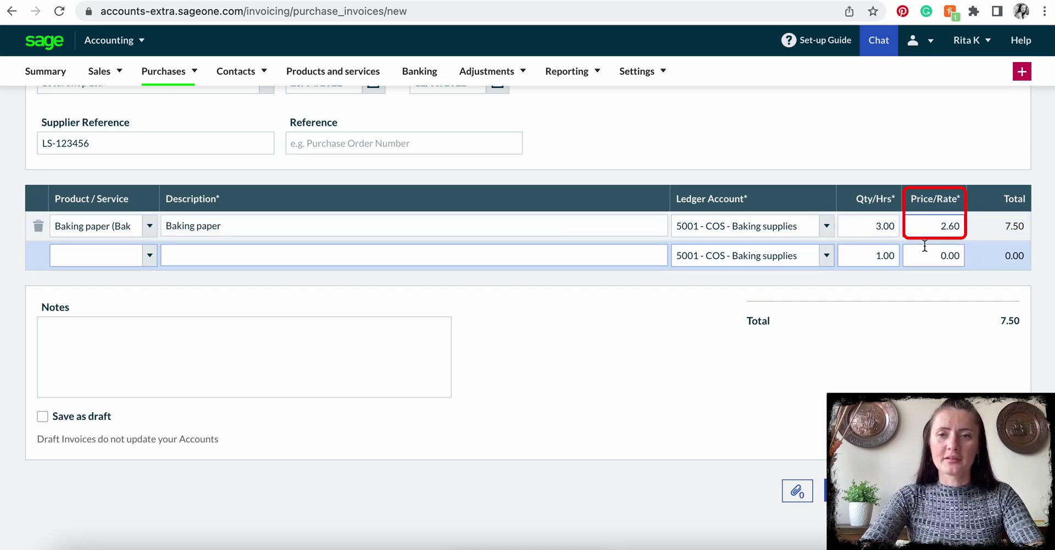
left_click(891, 226)
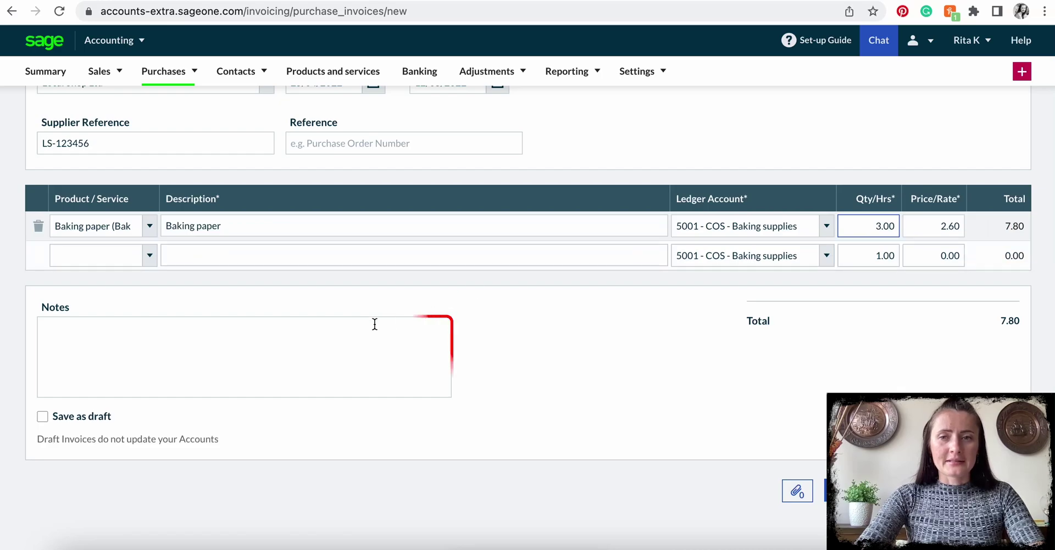
- Attach PDF document-81AE8A51F6CB-1.pdf from the Downloads folder to the invoice and save the invoice
left_click(267, 367)
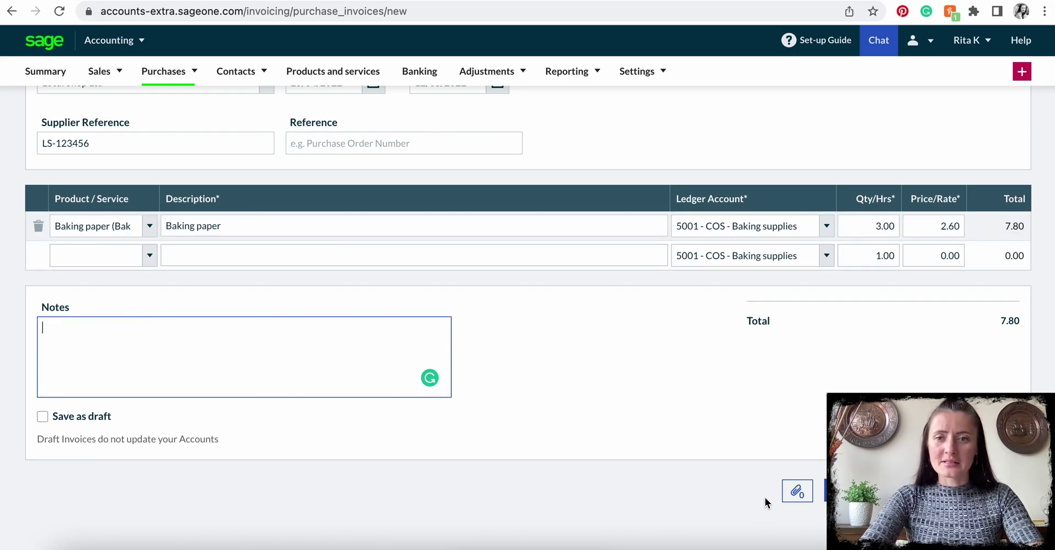
left_click(797, 495)
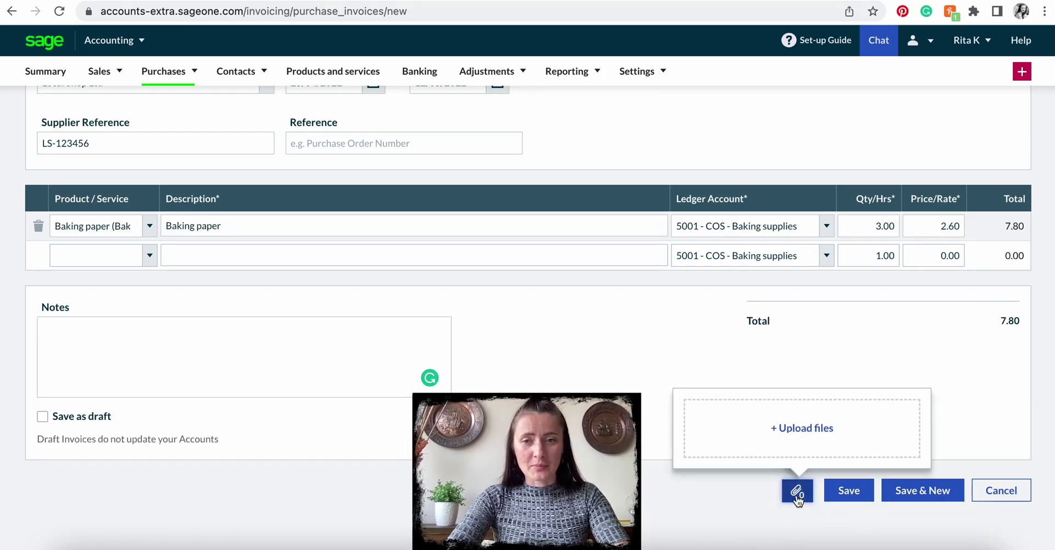
left_click(798, 429)
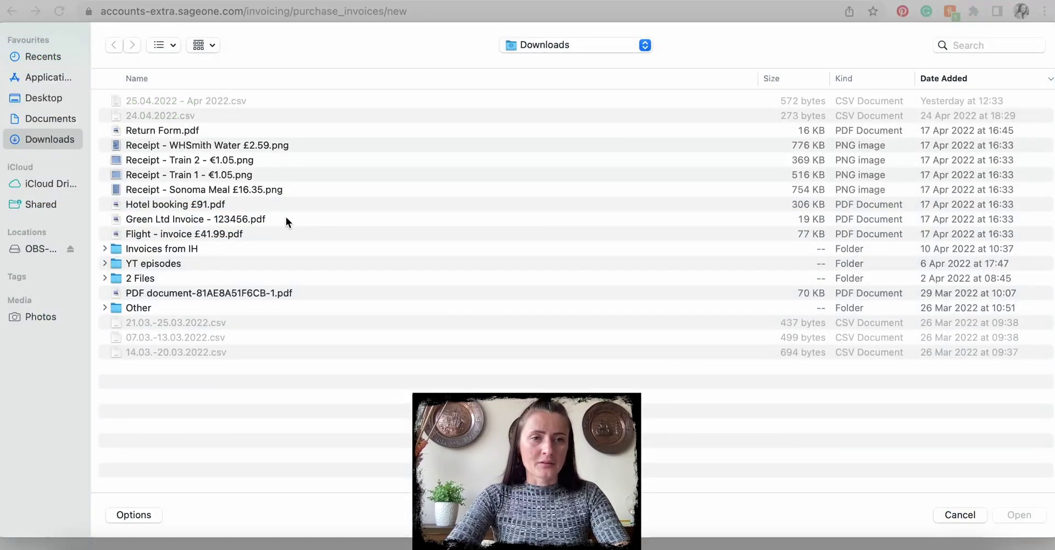
left_click(166, 218)
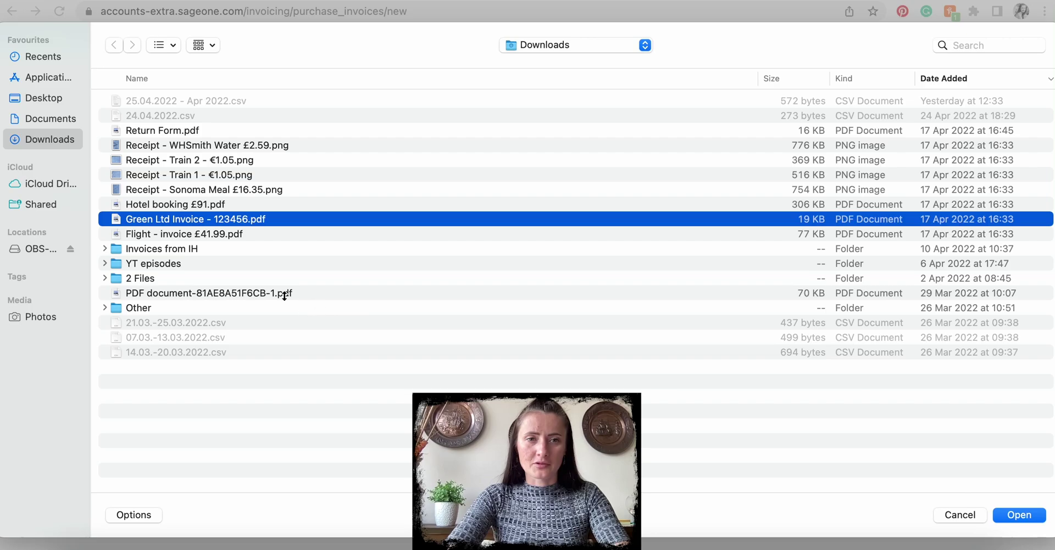
left_click(284, 294)
left_click(1011, 517)
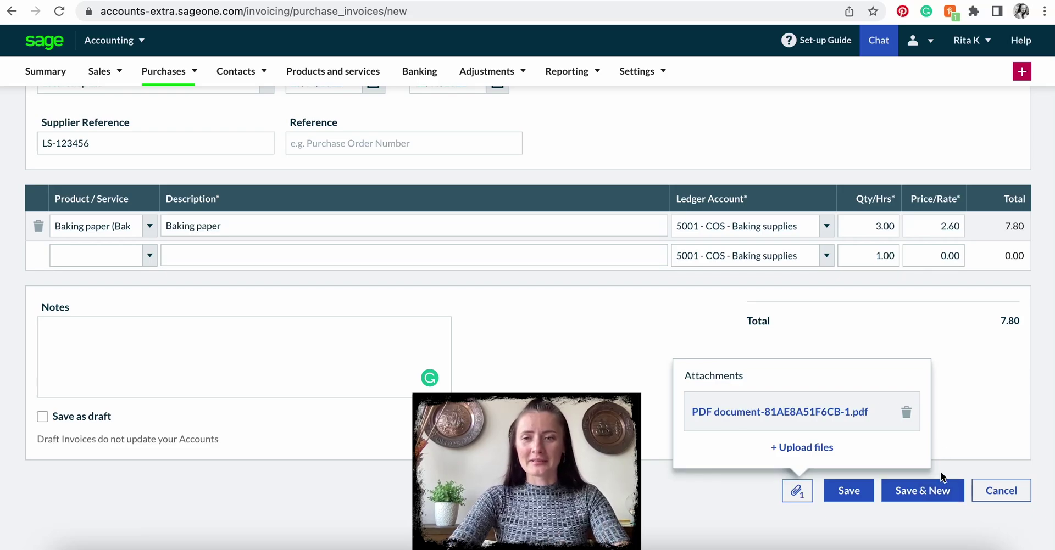
left_click(851, 492)
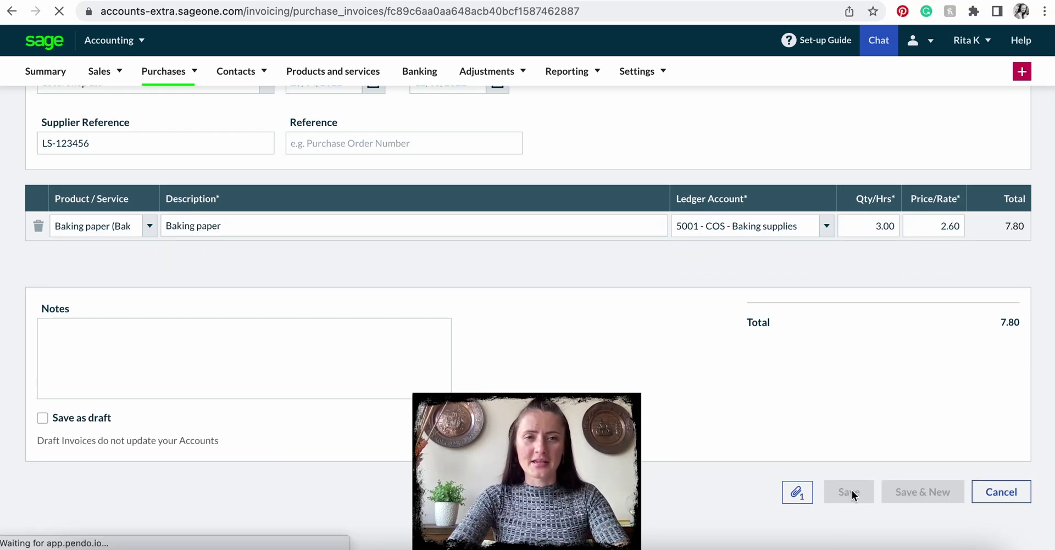